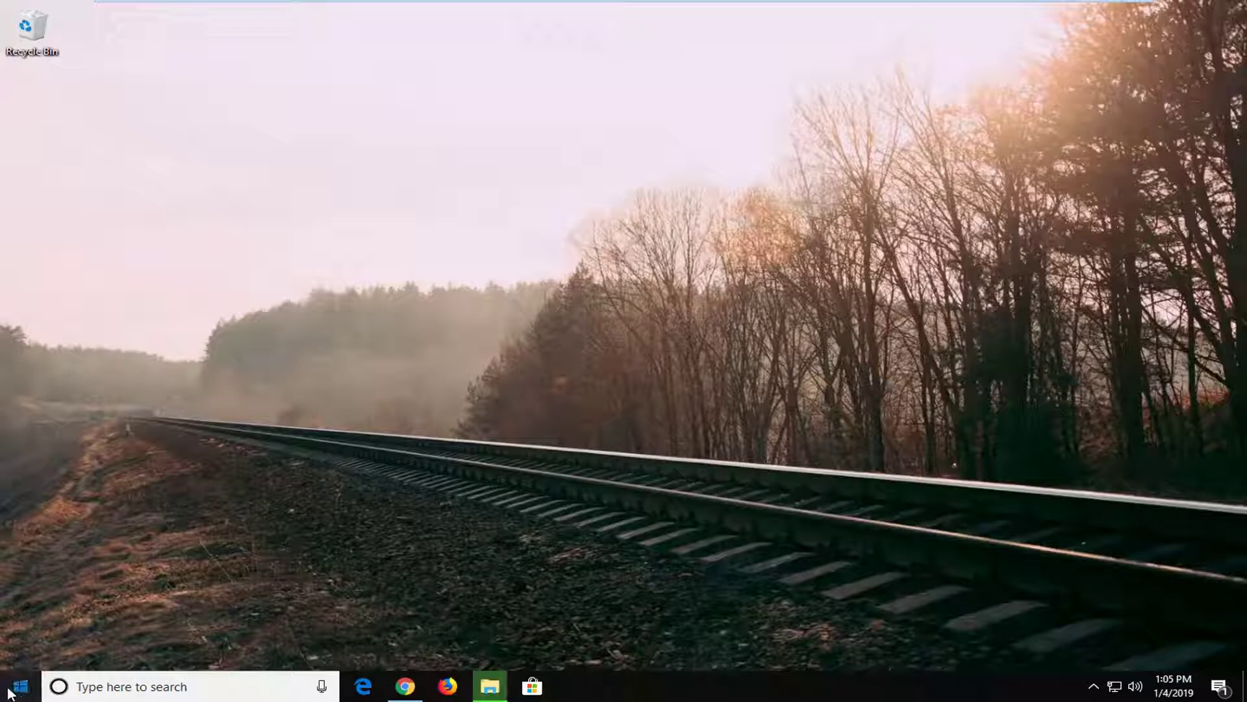
Search 'windows features' from Start and launch Turn Windows features on or off
click(18, 686)
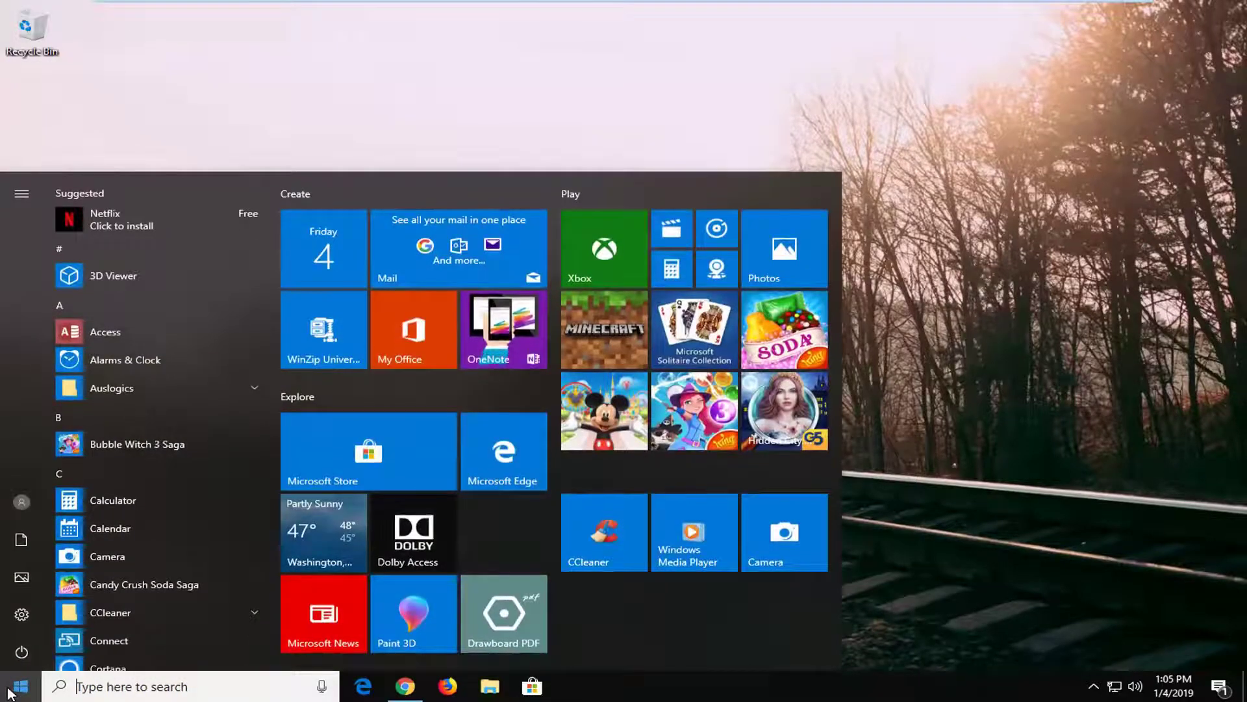
text(windows )
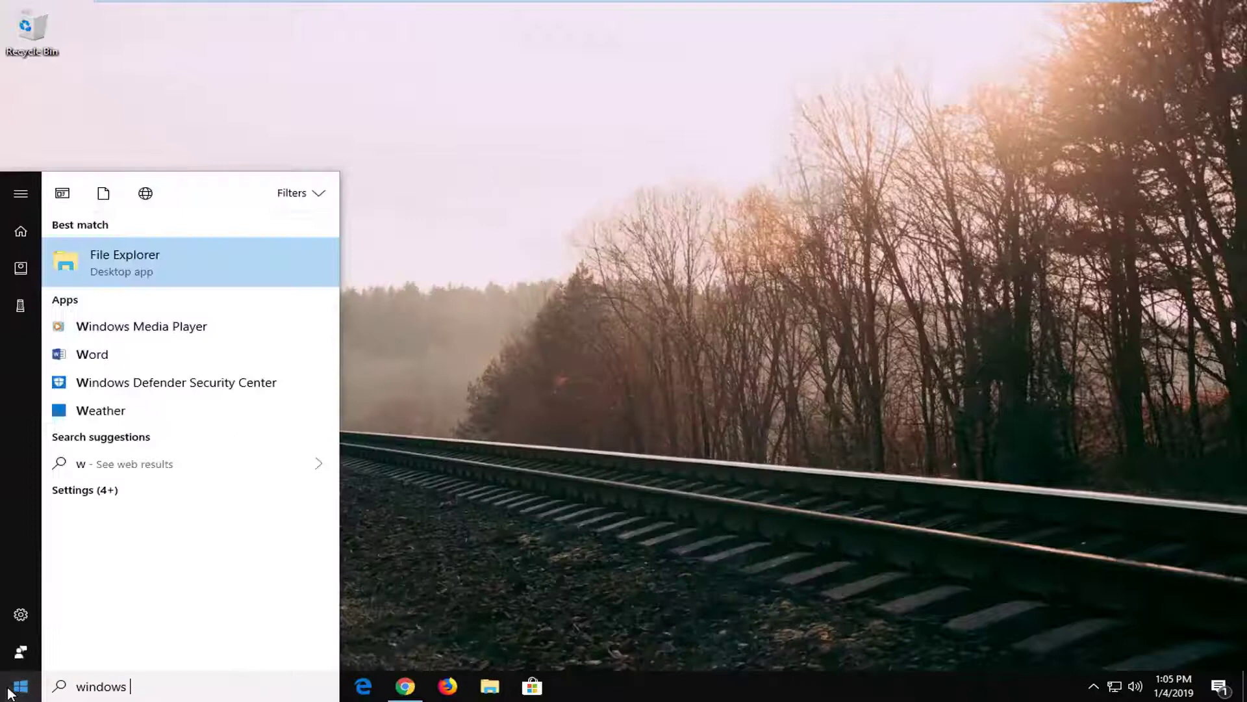
text(features)
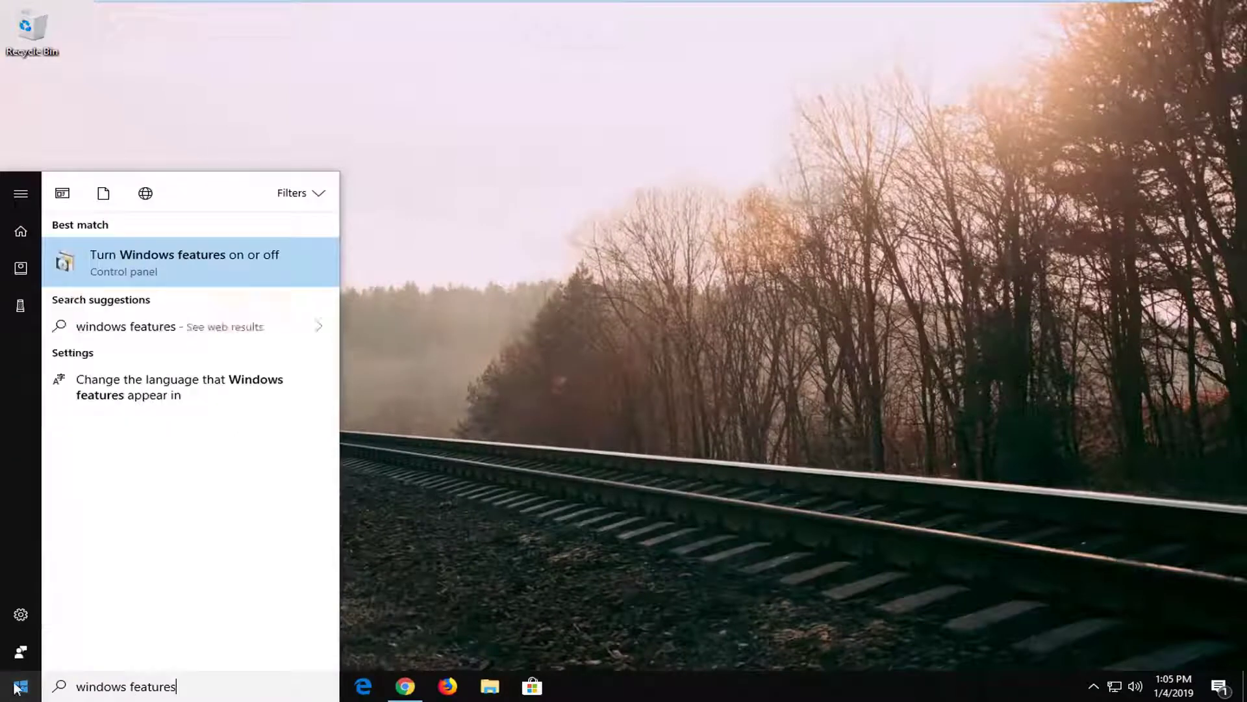
click(161, 264)
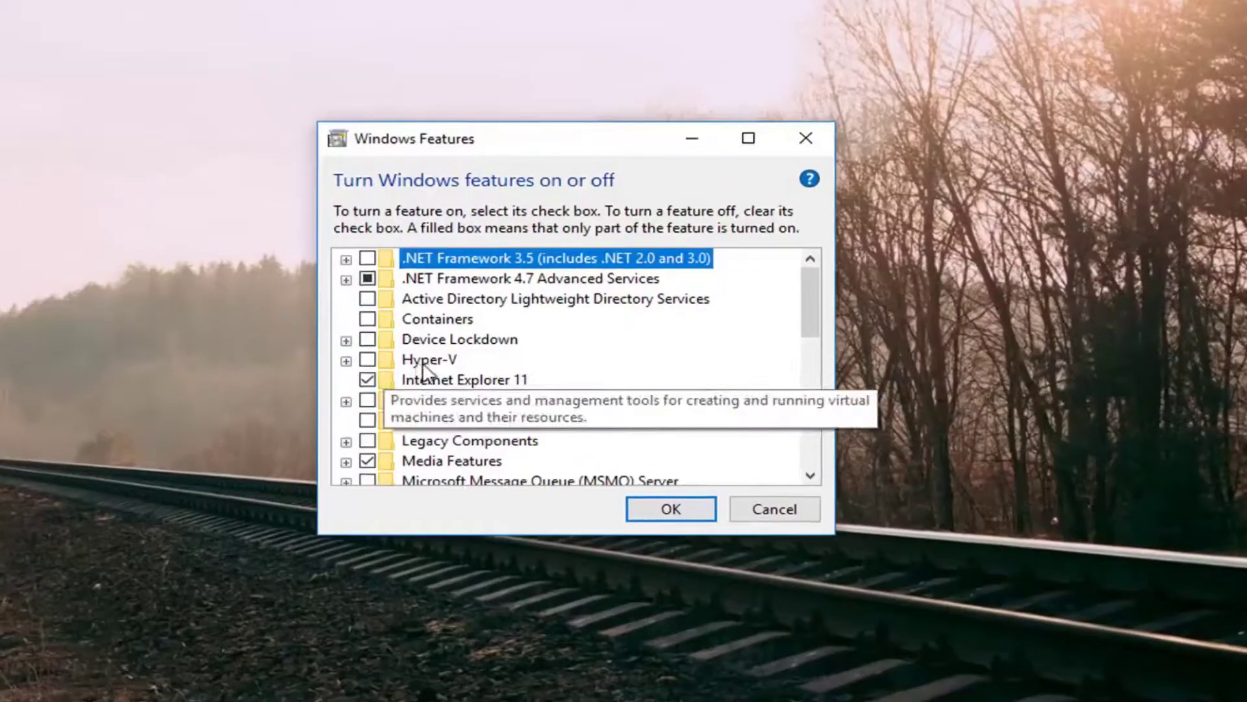
Expand Hyper-V and tick Hyper-V Management Tools with its GUI tools and PowerShell module
click(429, 361)
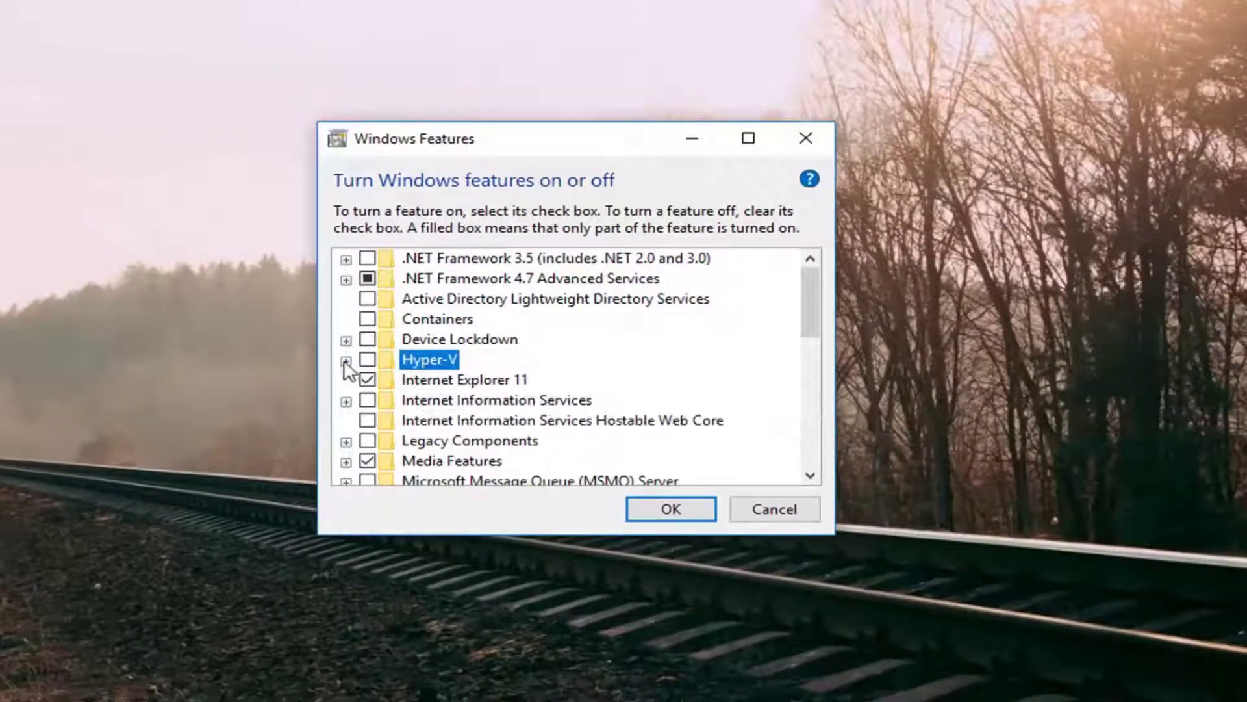
click(346, 360)
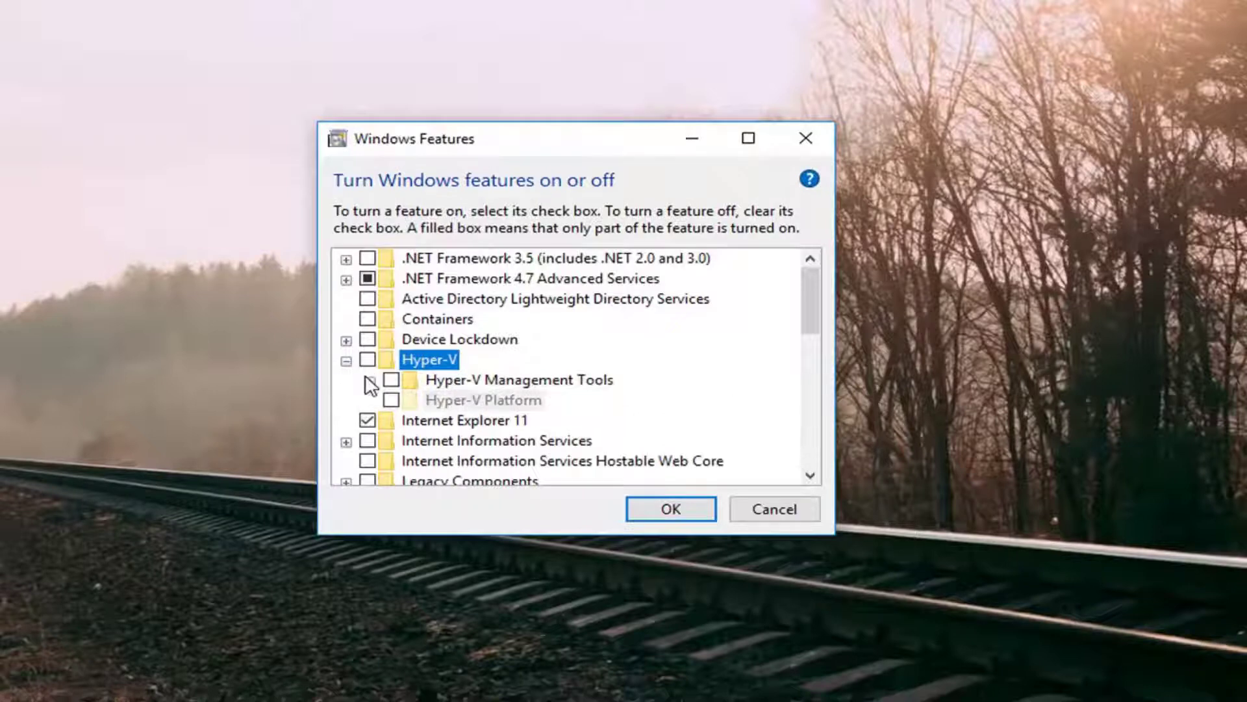
click(370, 380)
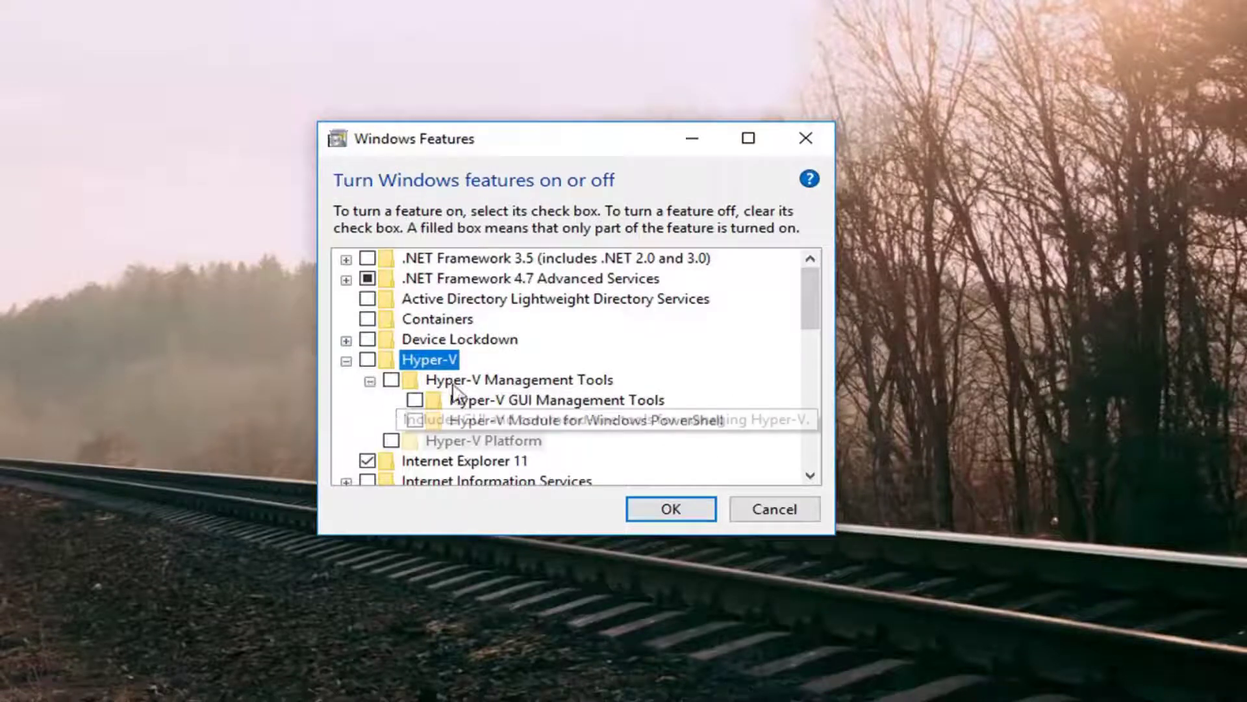
click(415, 420)
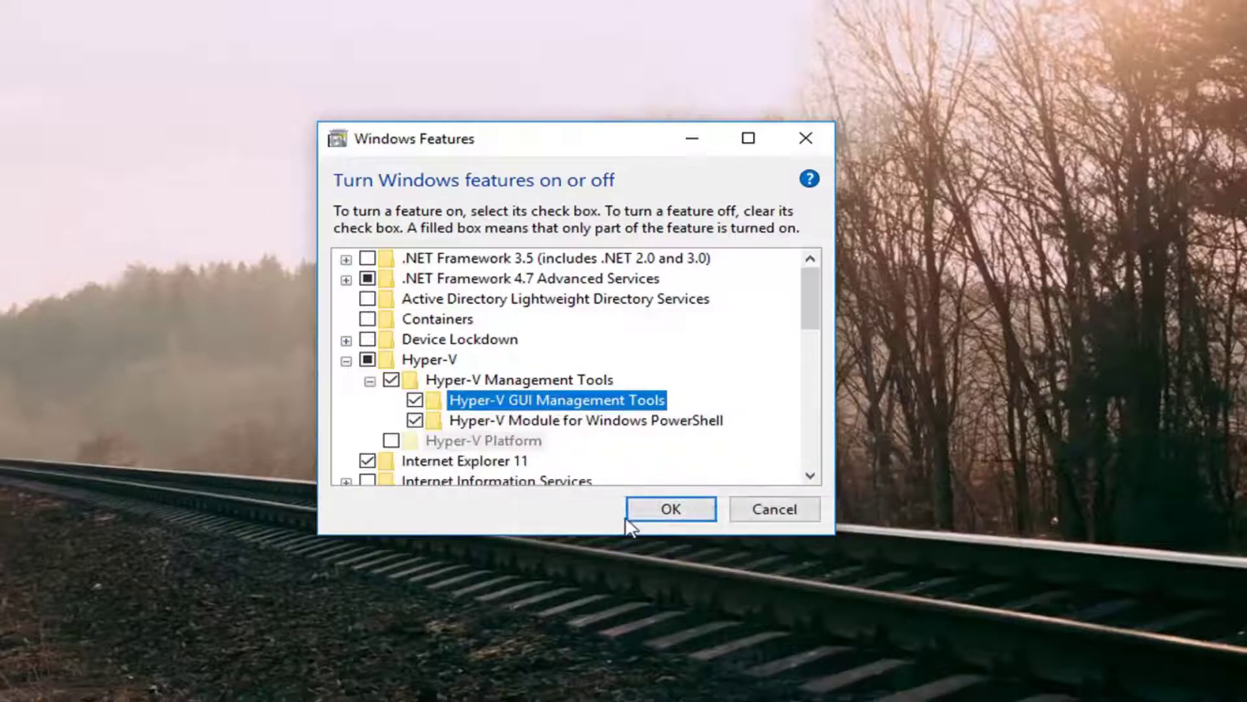
Confirm with OK so Windows searches for files and installs Hyper-V Management Tools
click(670, 509)
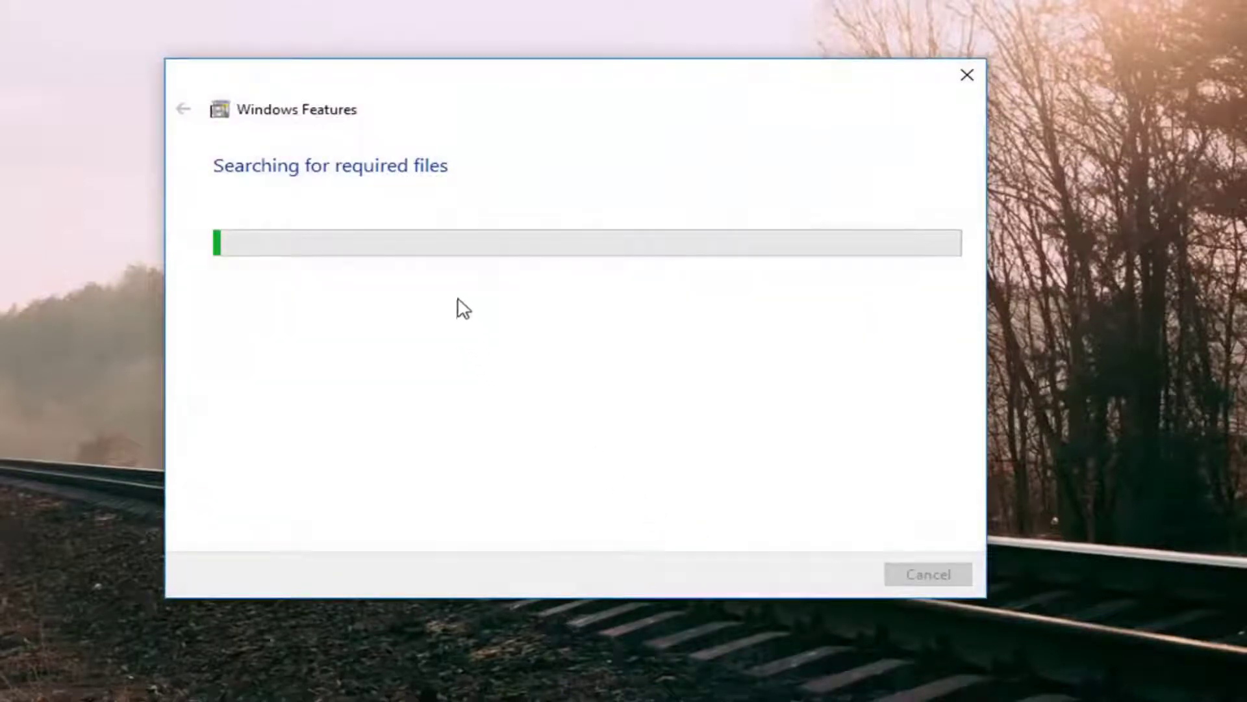